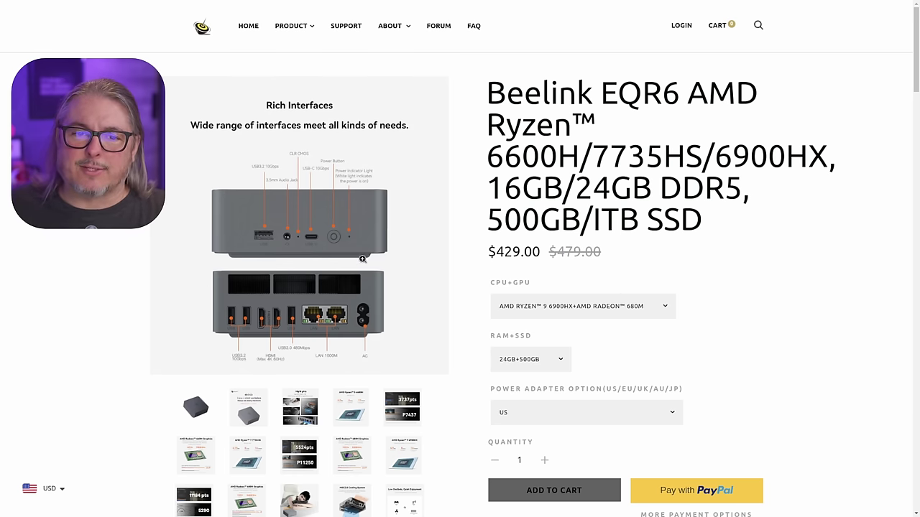
Step: Enlarge the EQR6's Rich Interfaces port diagram in the product gallery
{"action": "left_click", "coordinate": [309, 235]}
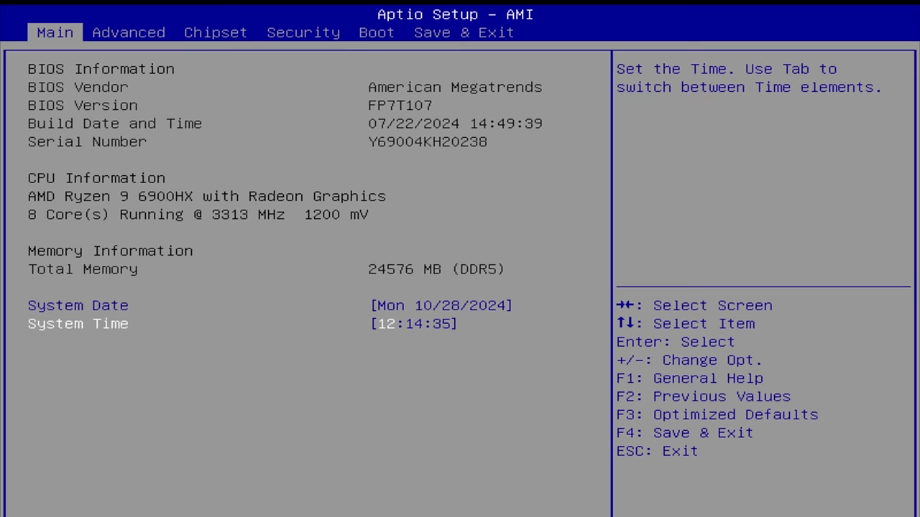
Step: In the Advanced BIOS menu, enter AMD Overclocking and accept its warning
{"action": "key", "text": "Right"}
{"action": "key", "text": "Up"}
{"action": "key", "text": "Up"}
{"action": "key", "text": "Up"}
{"action": "key", "text": "Up"}
{"action": "key", "text": "Up"}
{"action": "key", "text": "Up"}
{"action": "key", "text": "Up"}
{"action": "key", "text": "Up"}
{"action": "key", "text": "Up"}
{"action": "key", "text": "Up"}
{"action": "key", "text": "Up"}
{"action": "key", "text": "Up"}
{"action": "key", "text": "Up"}
{"action": "key", "text": "Up"}
{"action": "key", "text": "Up"}
{"action": "key", "text": "Up"}
{"action": "key", "text": "Up"}
{"action": "key", "text": "Up"}
{"action": "key", "text": "Up"}
{"action": "key", "text": "Up"}
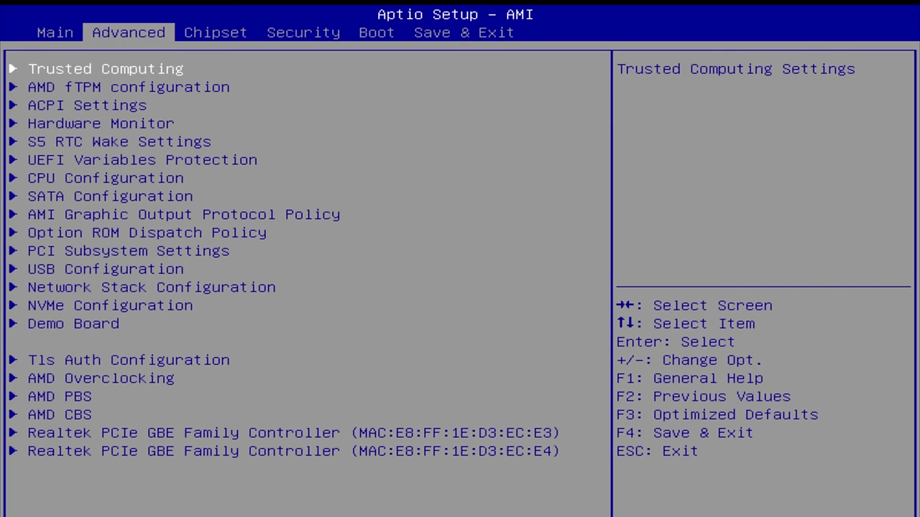
{"action": "key", "text": "Up"}
{"action": "key", "text": "Up"}
{"action": "key", "text": "Up"}
{"action": "key", "text": "Up"}
{"action": "key", "text": "Up"}
{"action": "key", "text": "Return"}
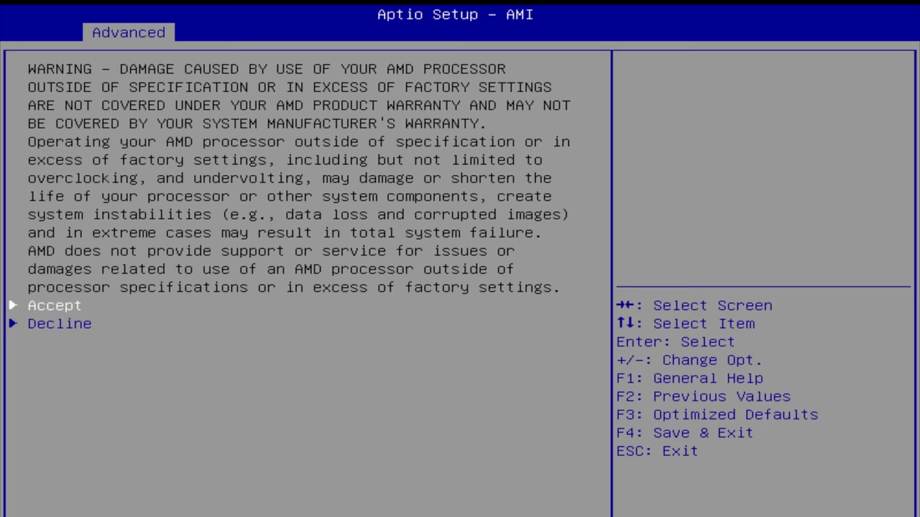
{"action": "key", "text": "Return"}
Step: Open SMU Common Options and review System Configuration's power choices, keeping 45W
{"action": "key", "text": "Return"}
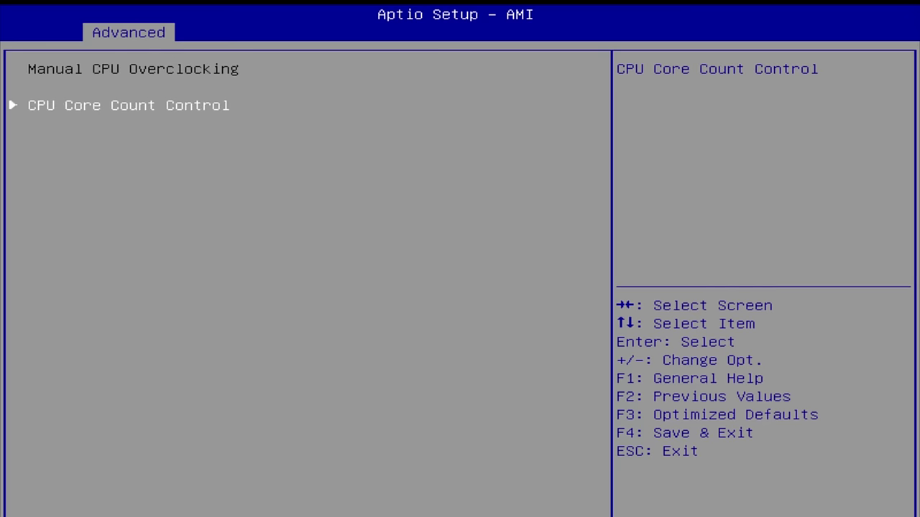
{"action": "key", "text": "Return"}
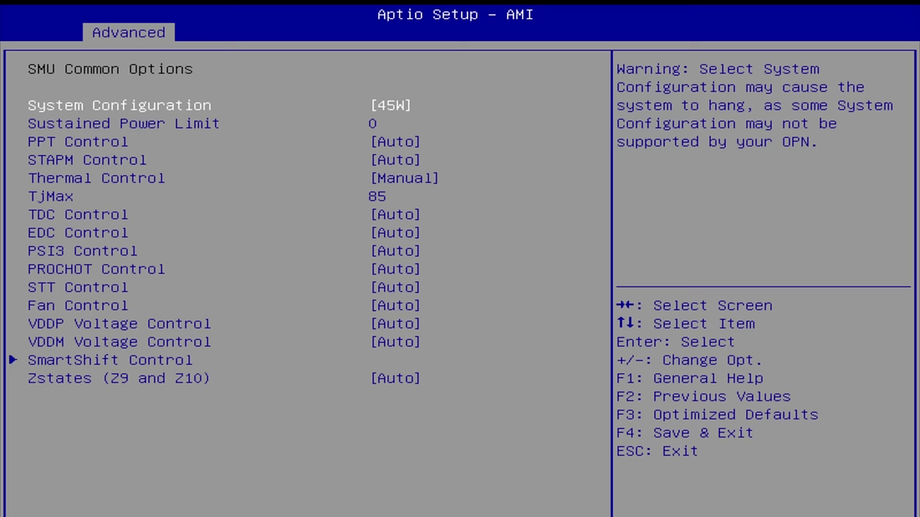
{"action": "key", "text": "Return"}
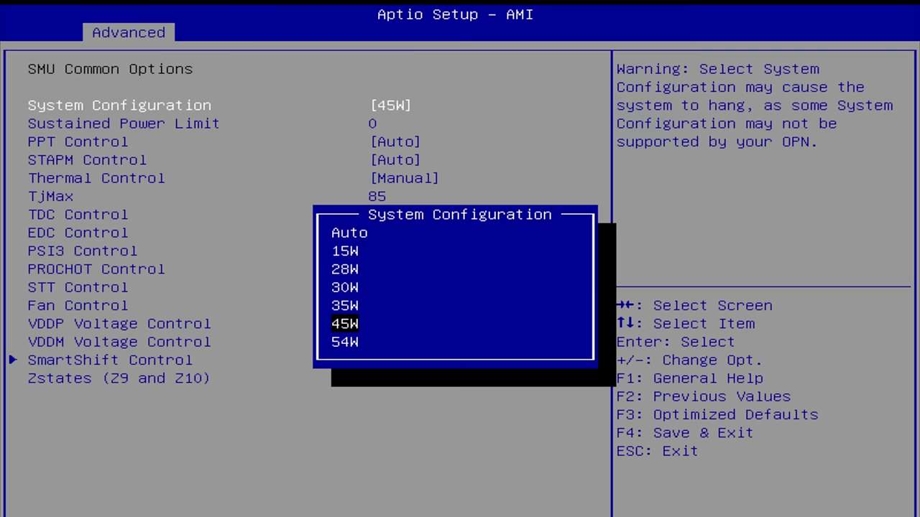
{"action": "key", "text": "Escape"}
{"action": "key", "text": "Down"}
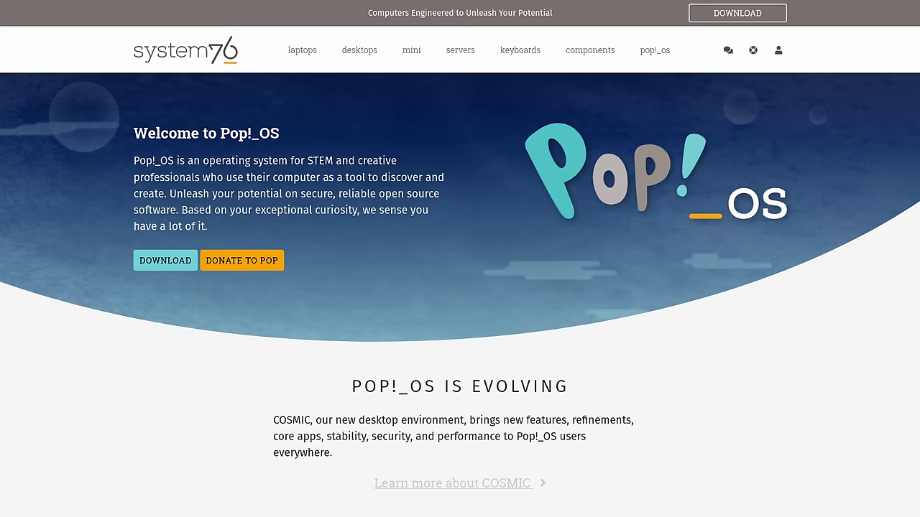
Step: Scroll the Pop!_OS home page past the workflow cards to Development Toolkits Work Flawlessly
{"action": "scroll", "coordinate": [460, 288], "scroll_direction": "down", "scroll_amount": 3}
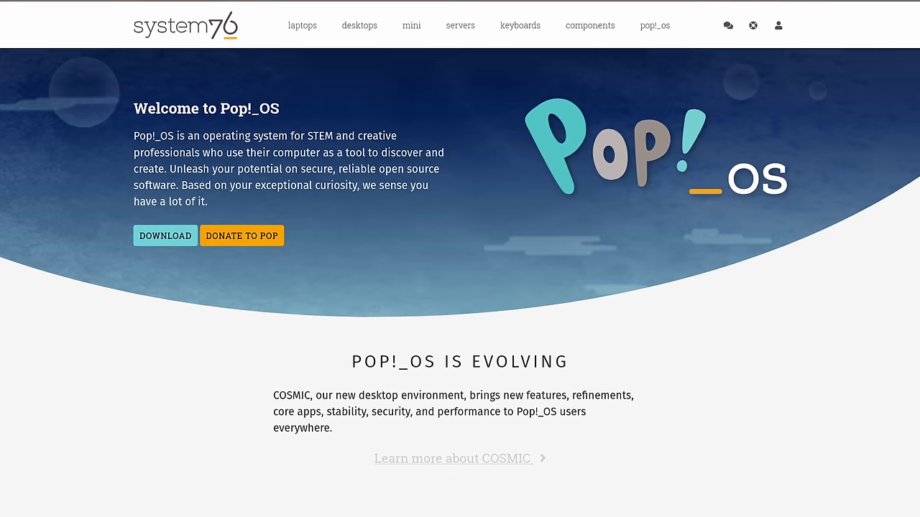
{"action": "scroll", "coordinate": [460, 288], "scroll_direction": "down", "scroll_amount": 3}
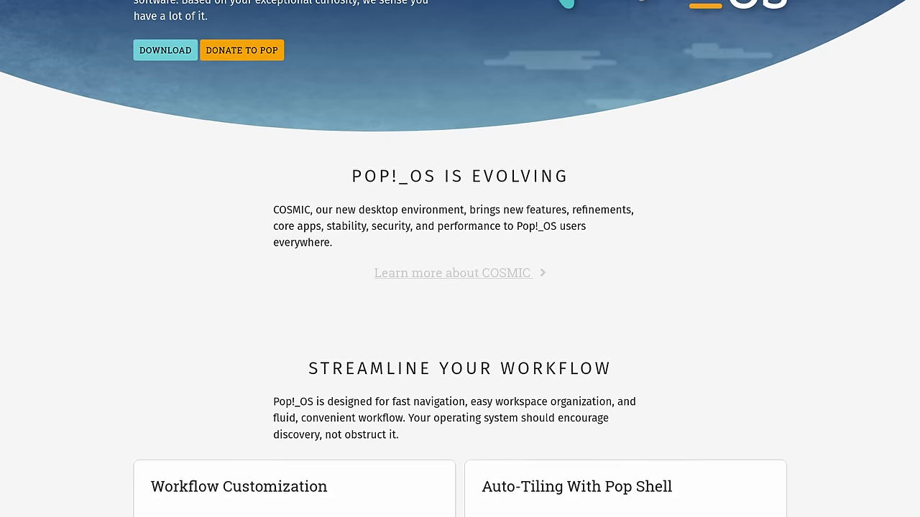
{"action": "scroll", "coordinate": [460, 287], "scroll_direction": "down", "scroll_amount": 3}
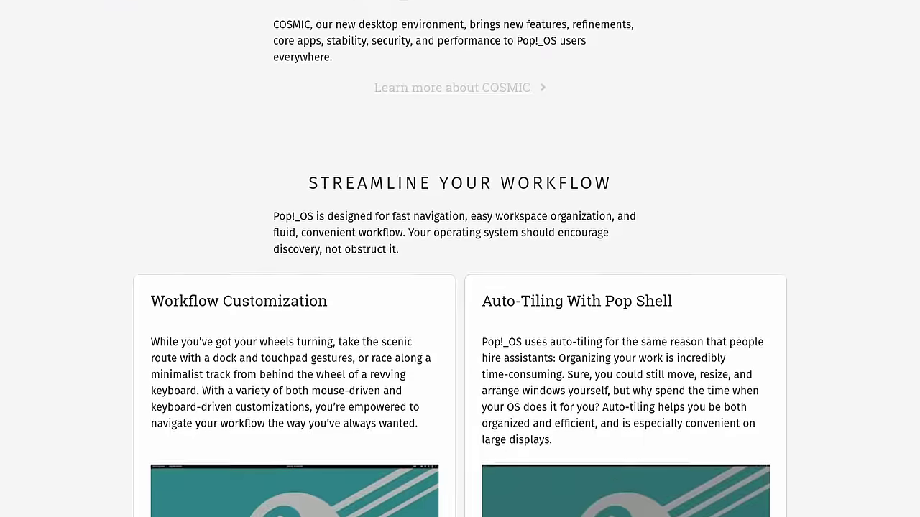
{"action": "scroll", "coordinate": [460, 287], "scroll_direction": "down", "scroll_amount": 3}
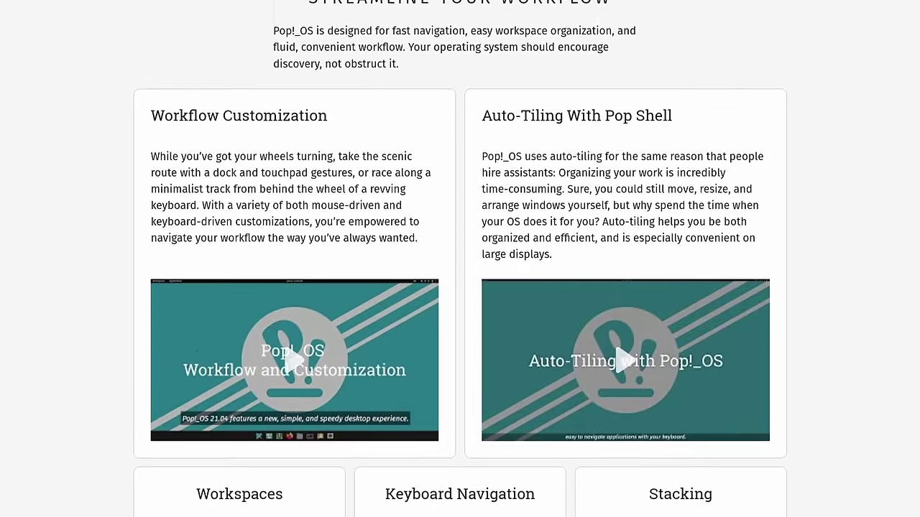
{"action": "scroll", "coordinate": [460, 287], "scroll_direction": "down", "scroll_amount": 3}
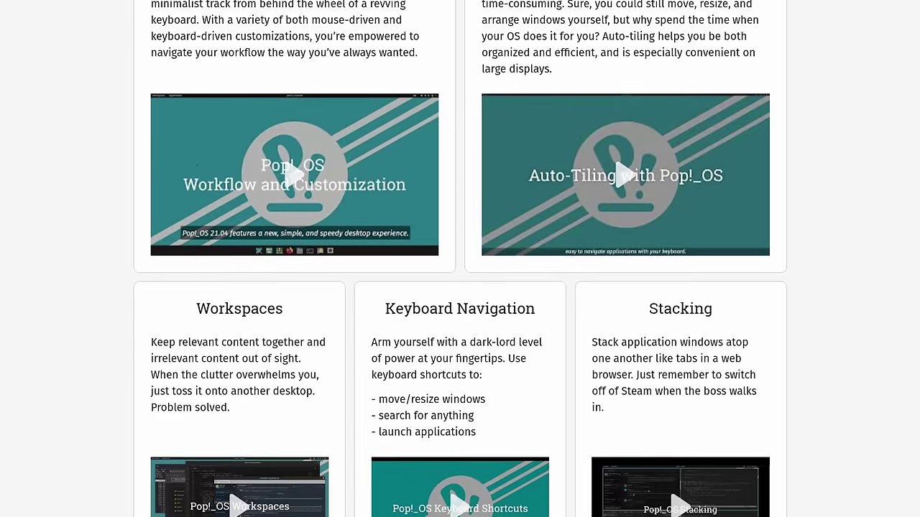
{"action": "scroll", "coordinate": [460, 288], "scroll_direction": "down", "scroll_amount": 3}
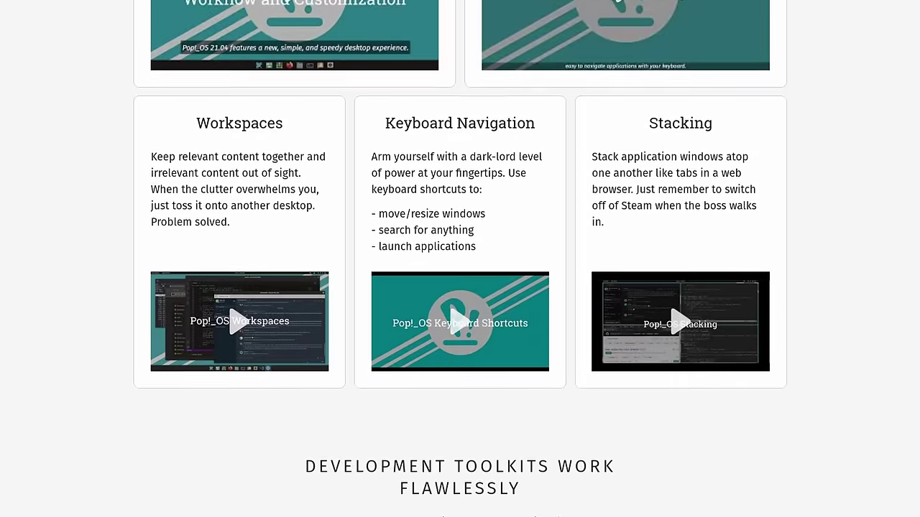
{"action": "scroll", "coordinate": [460, 288], "scroll_direction": "down", "scroll_amount": 3}
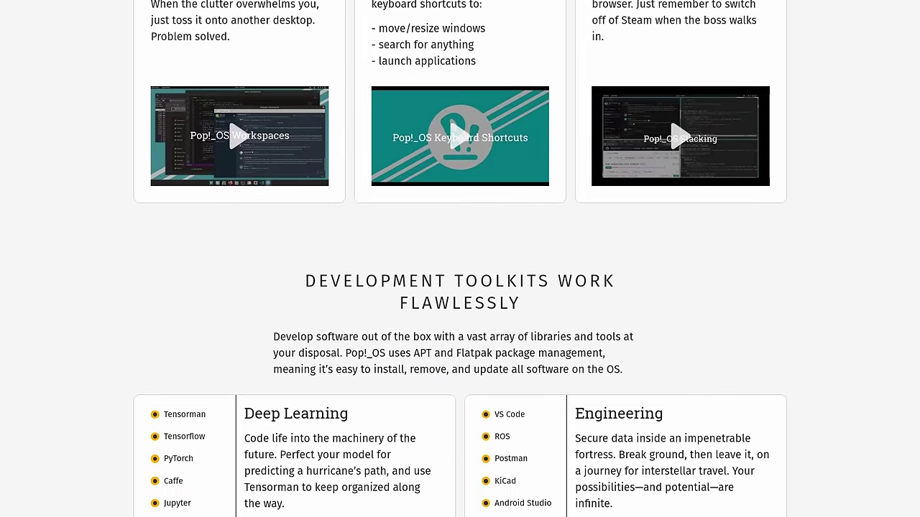
{"action": "scroll", "coordinate": [460, 287], "scroll_direction": "down", "scroll_amount": 2}
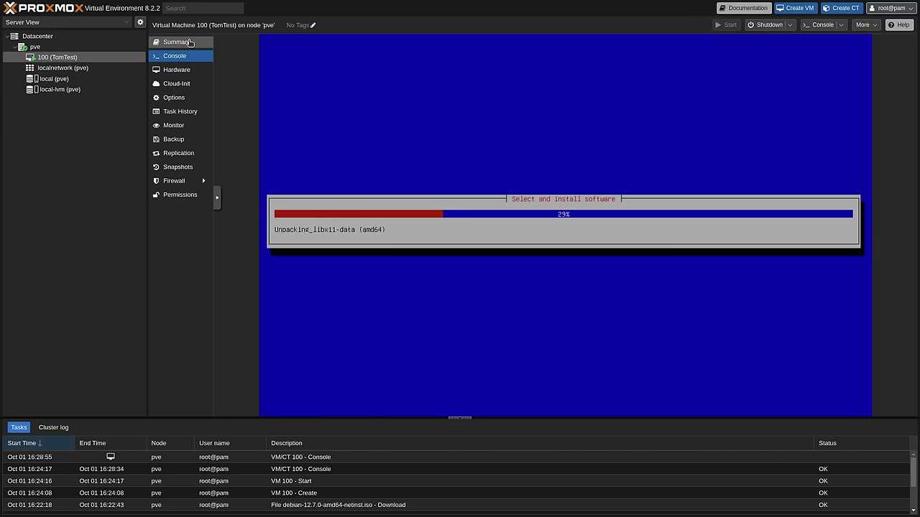
Step: Show VM 100's summary, then the Datacenter view's Ceph installation prompt
{"action": "left_click", "coordinate": [166, 44]}
{"action": "left_click", "coordinate": [61, 36]}
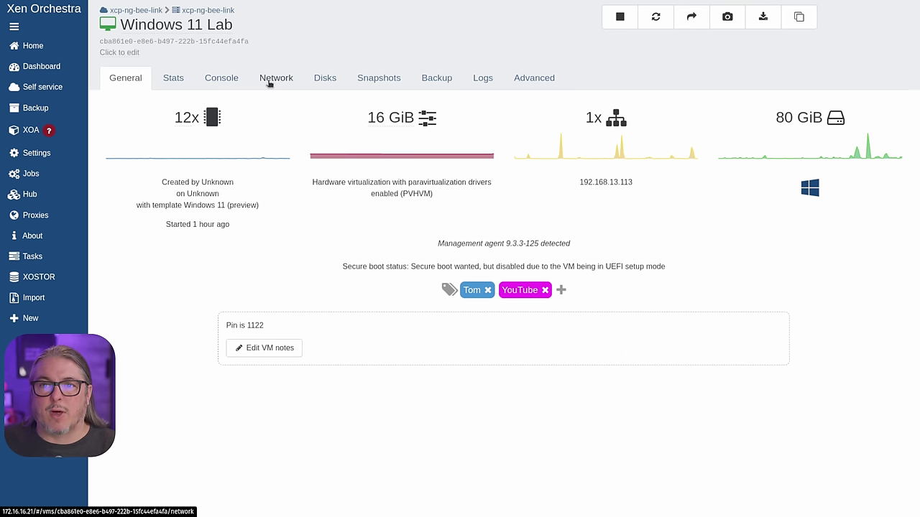
Step: Open the Windows 11 Lab VM console and toggle the Windows Start menu open and closed
{"action": "left_click", "coordinate": [222, 79]}
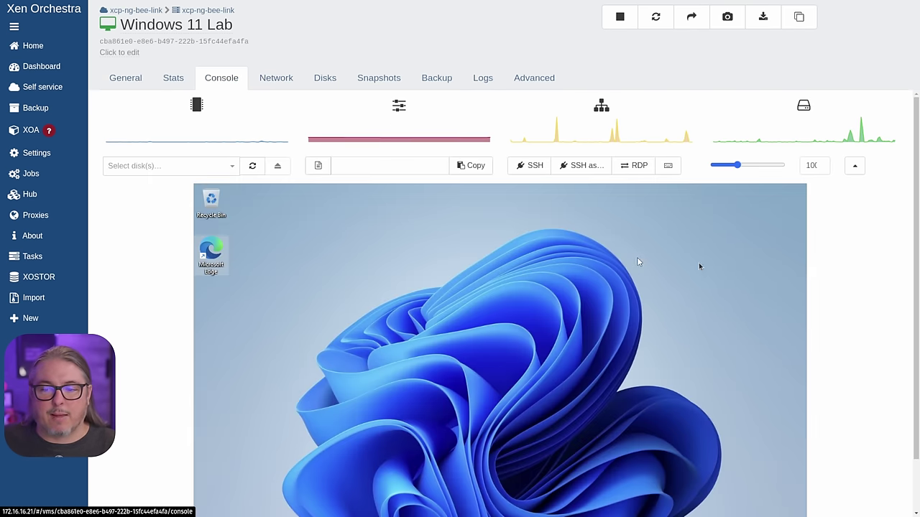
{"action": "scroll", "coordinate": [865, 179], "scroll_direction": "down", "scroll_amount": 3}
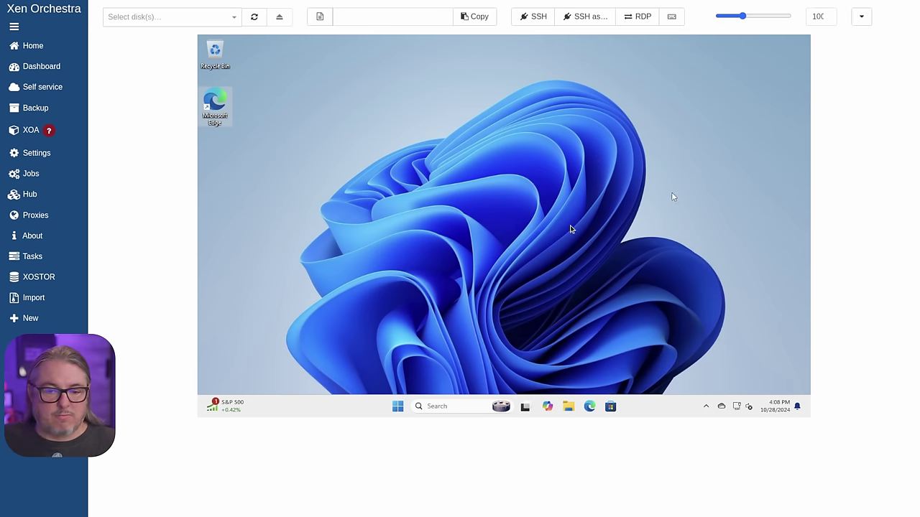
{"action": "left_click", "coordinate": [398, 406]}
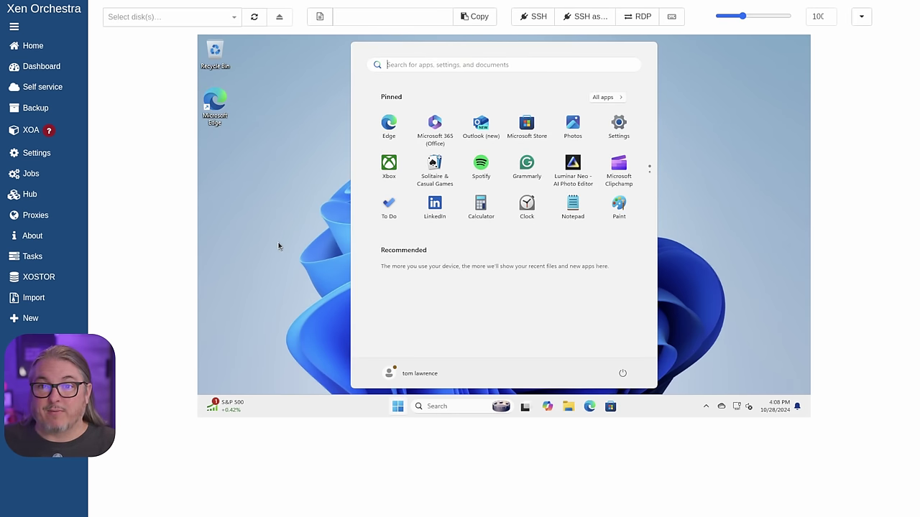
{"action": "left_click", "coordinate": [215, 107]}
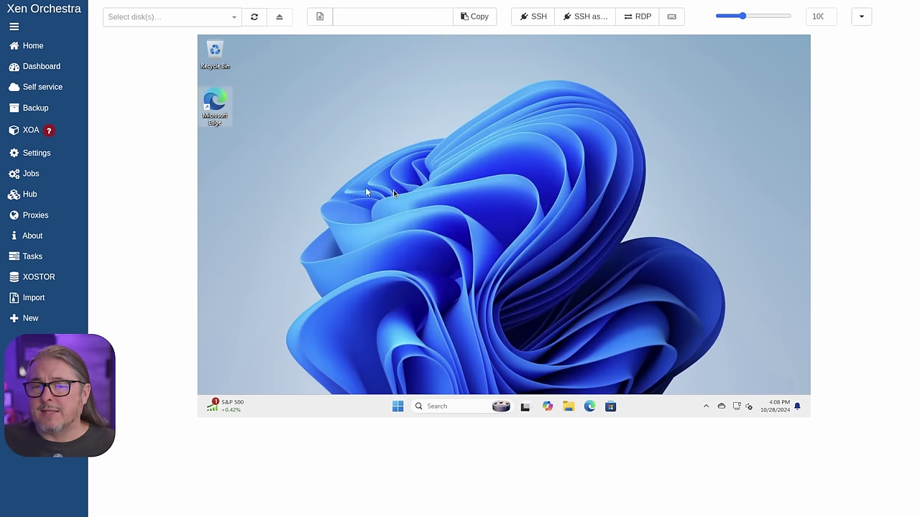